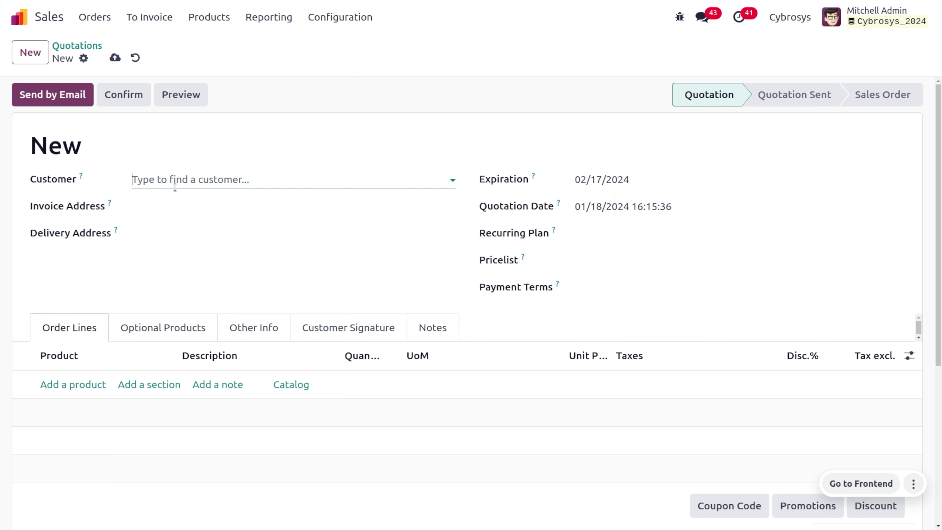
# Set the customer to Deco Addict and add Acoustic Bloc Screens, Cabinet with Doors and Burger Menu Combo.
pyautogui.click(175, 181)
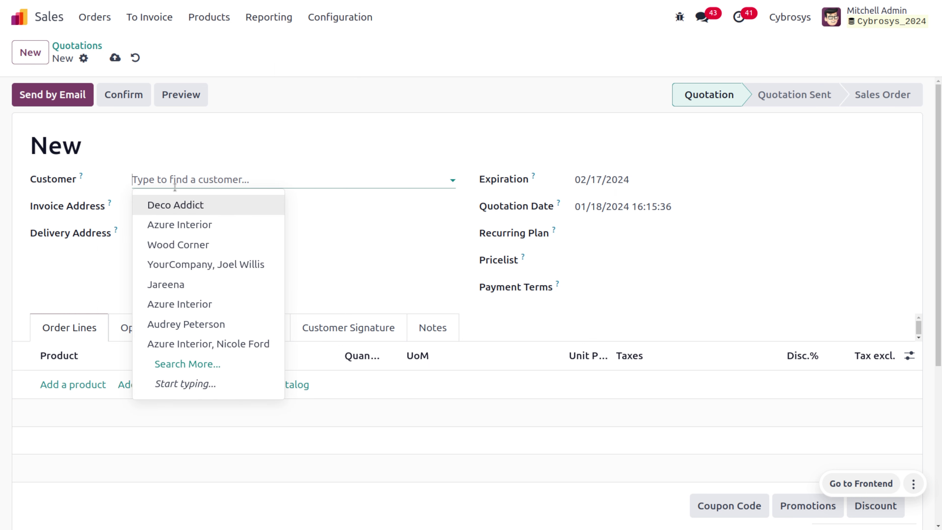
pyautogui.click(183, 204)
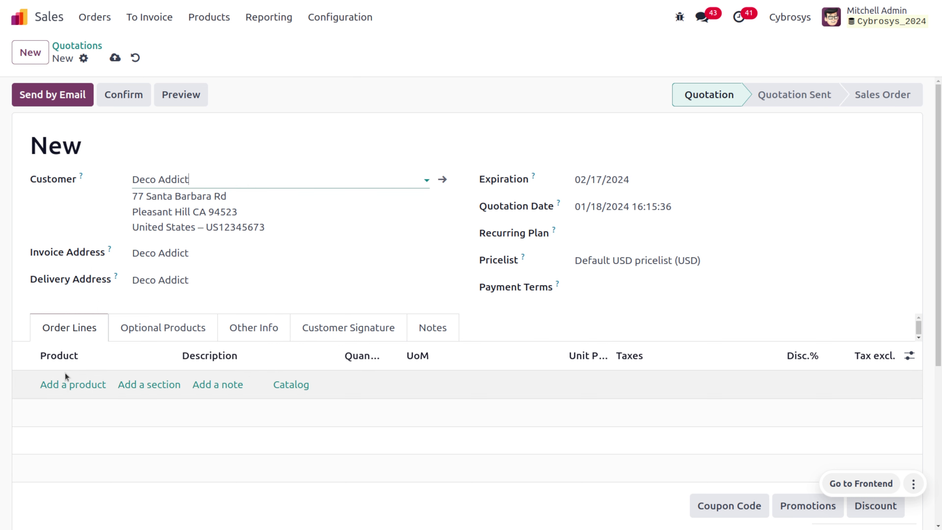
pyautogui.click(74, 385)
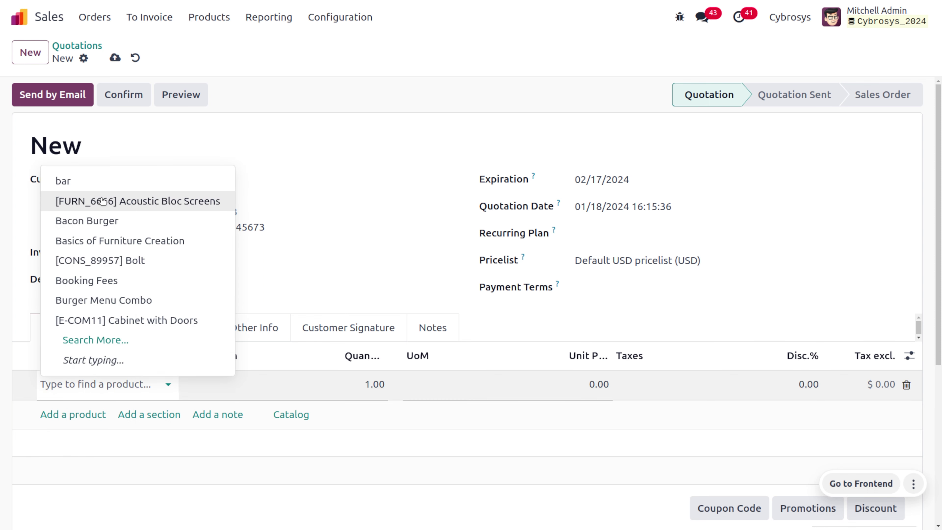
pyautogui.click(104, 201)
pyautogui.click(86, 426)
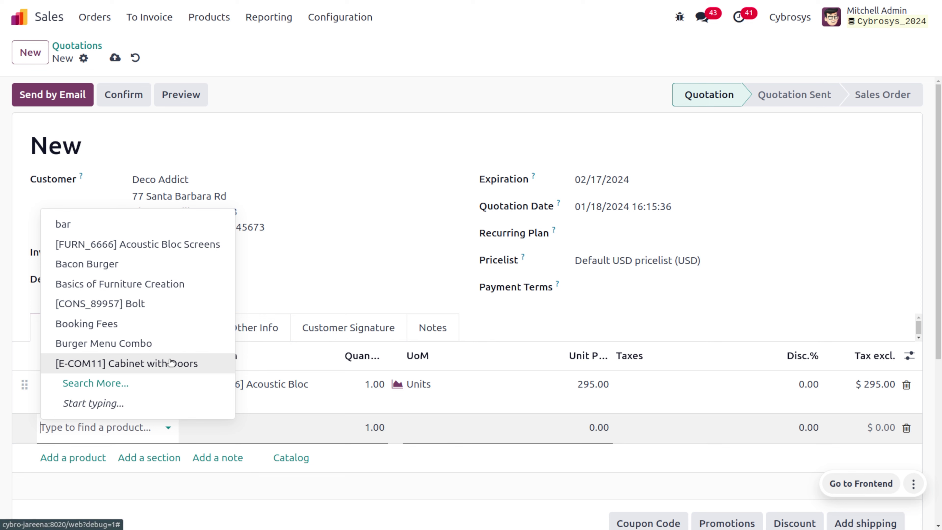
pyautogui.click(169, 360)
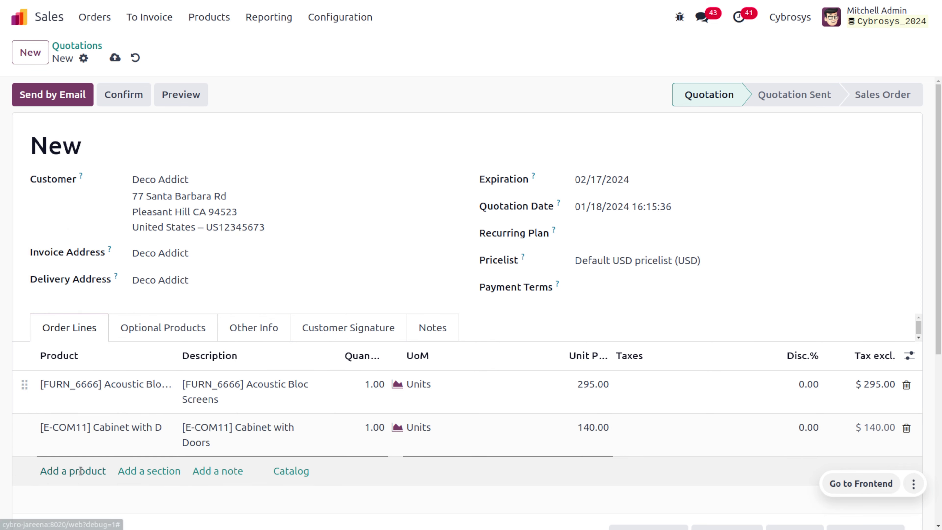
pyautogui.click(83, 473)
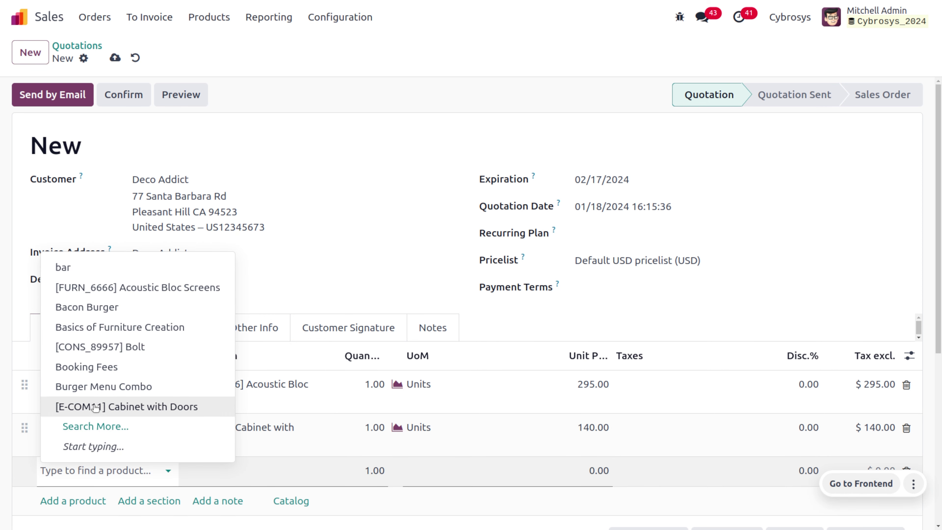
pyautogui.click(104, 388)
pyautogui.scroll(-4, 384, 382)
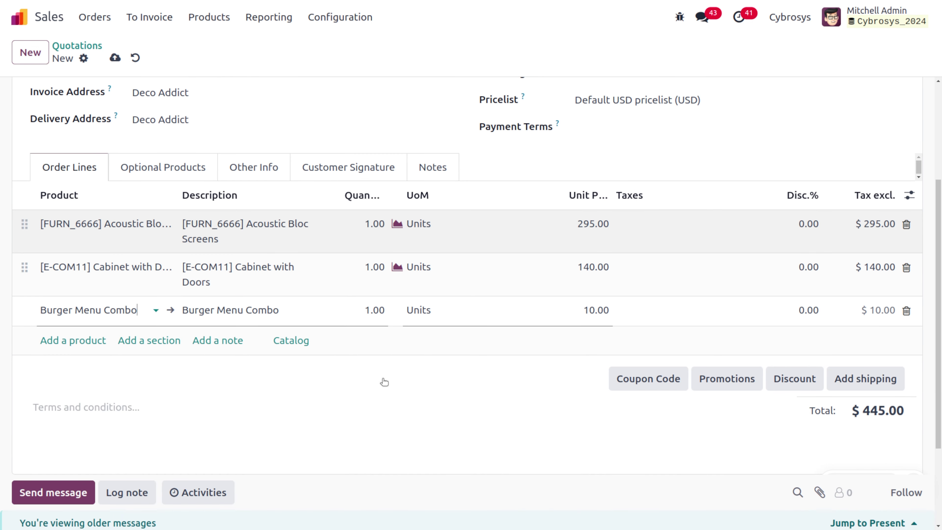
pyautogui.scroll(3, 384, 382)
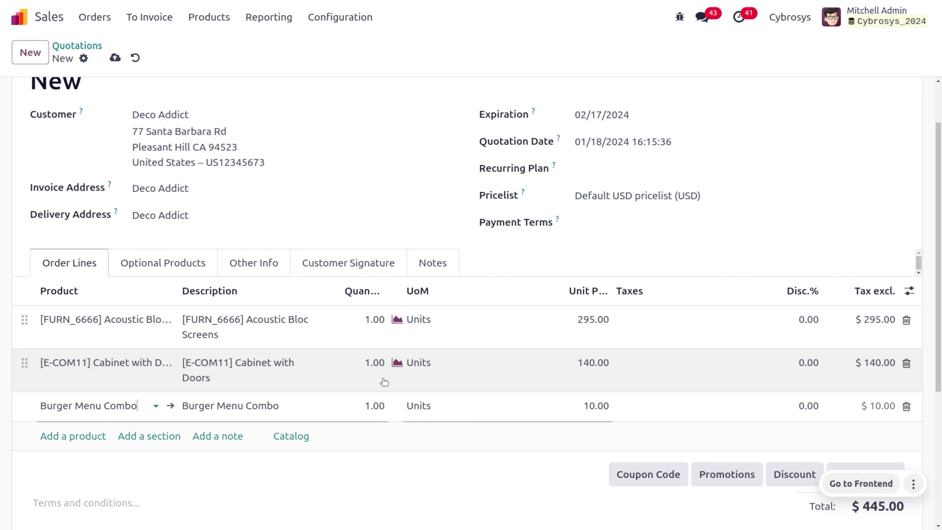
pyautogui.scroll(-1, 384, 382)
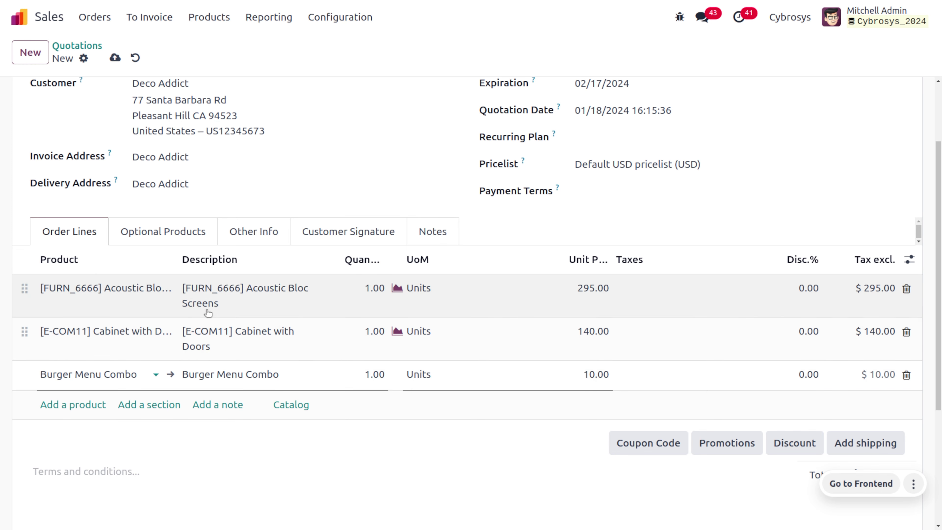
# Apply a 10% discount to all three order lines, bringing the total to $400.50.
pyautogui.click(790, 454)
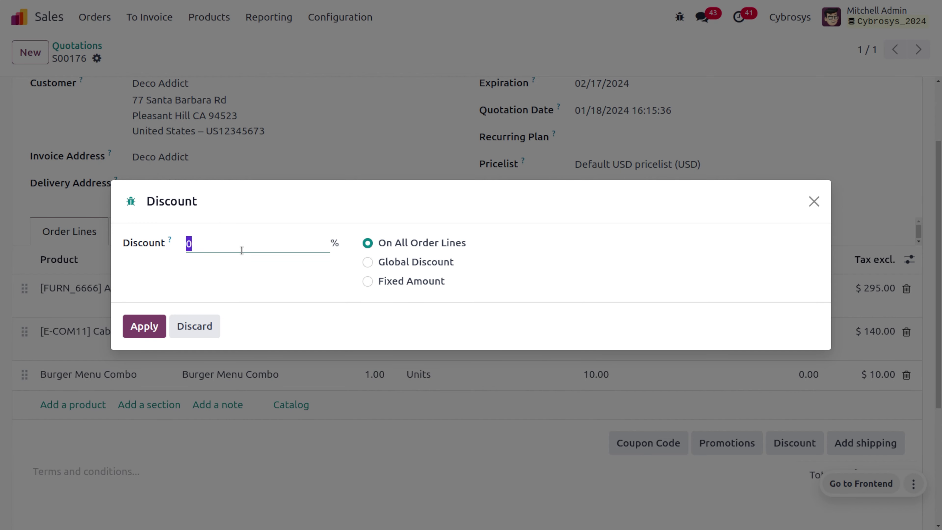
pyautogui.write('10')
pyautogui.click(145, 327)
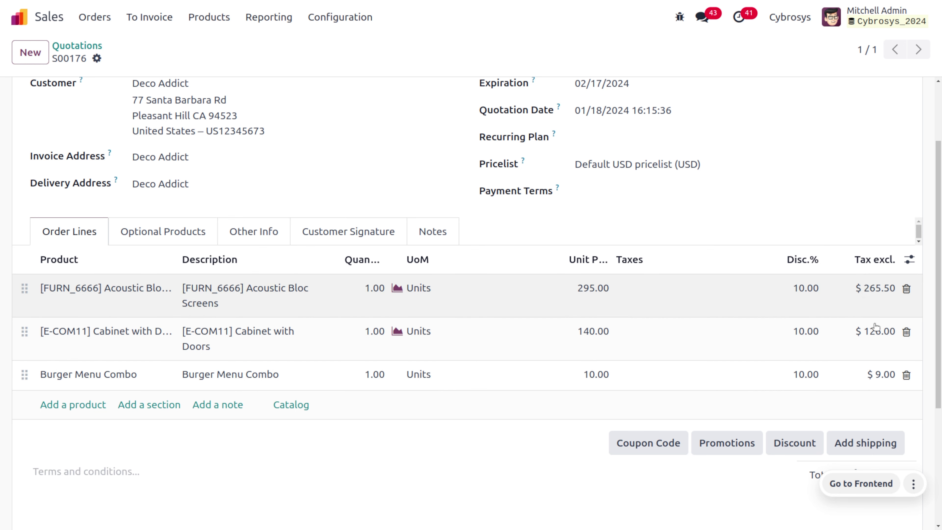
pyautogui.scroll(-3, 845, 389)
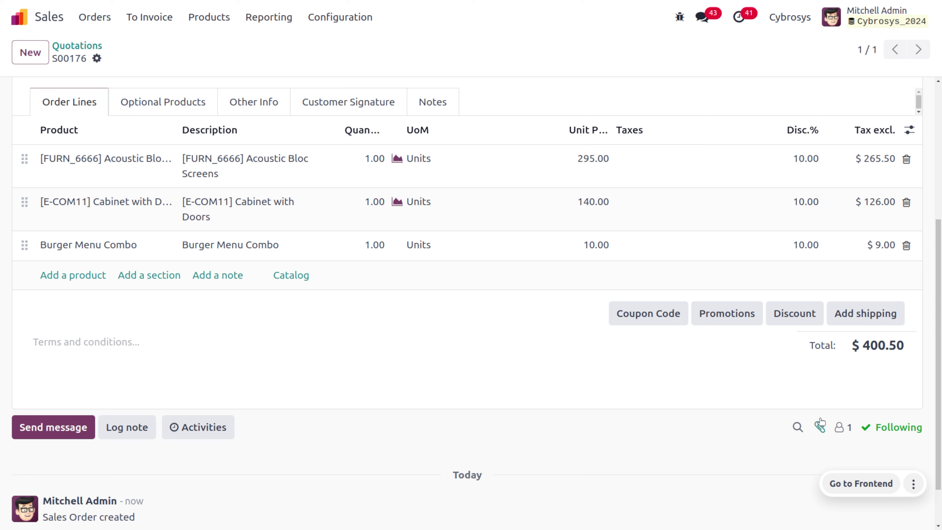
pyautogui.scroll(5, 830, 111)
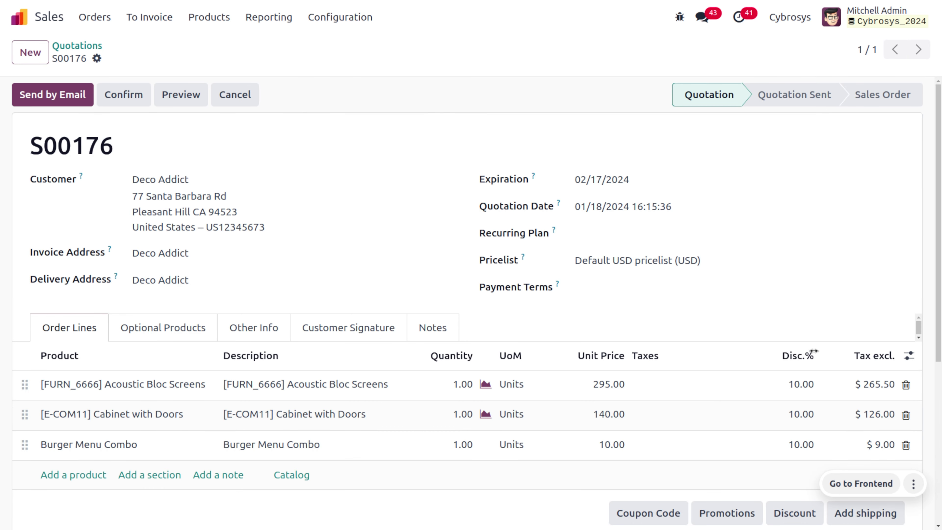
# Clear the 10% discount on all three order lines, restoring $295.00 and $140.00.
pyautogui.click(795, 386)
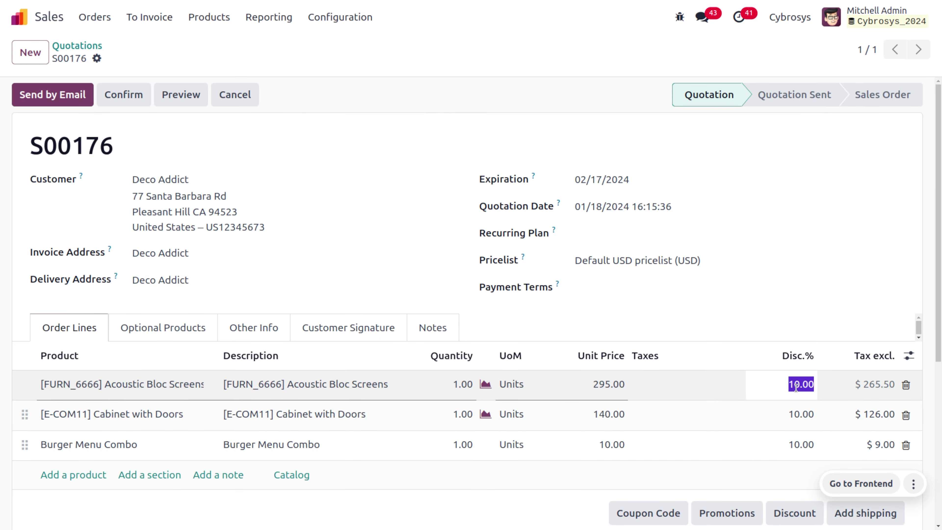
pyautogui.press('BackSpace')
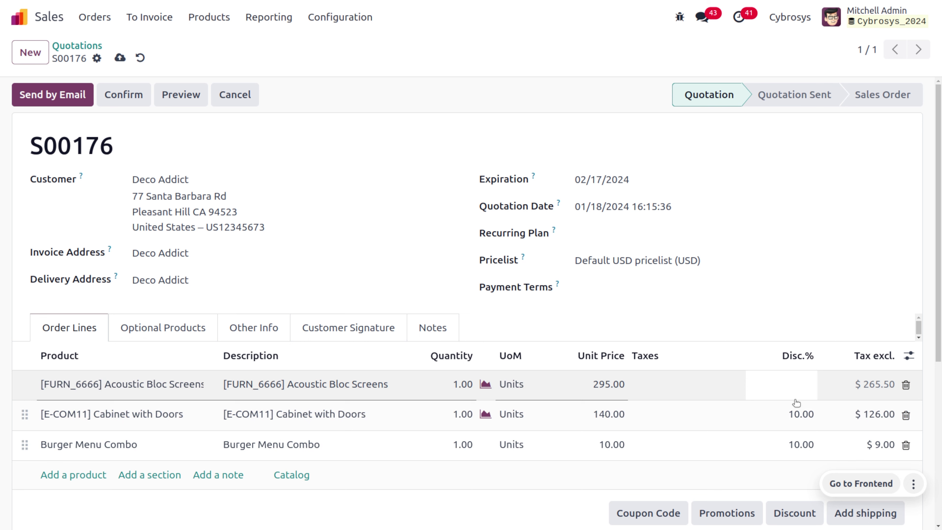
pyautogui.click(797, 410)
pyautogui.press('BackSpace')
pyautogui.click(799, 442)
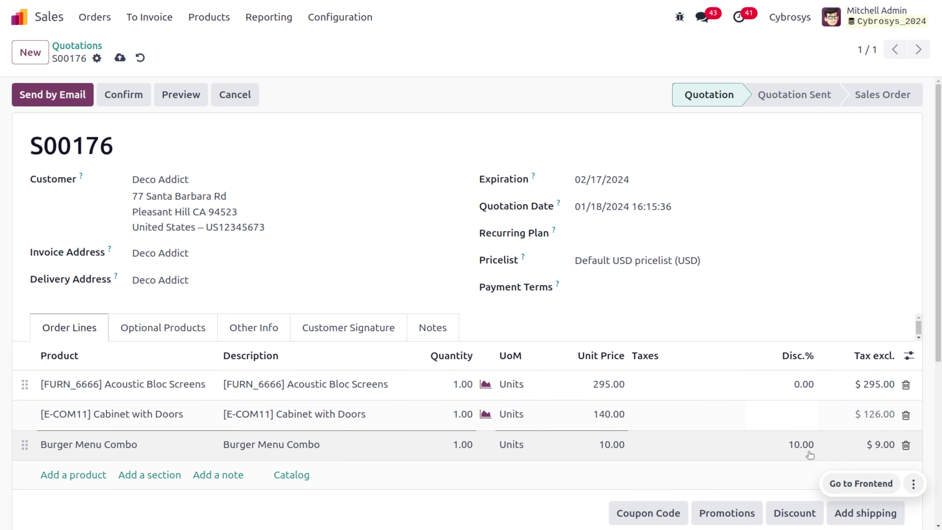
pyautogui.press('BackSpace')
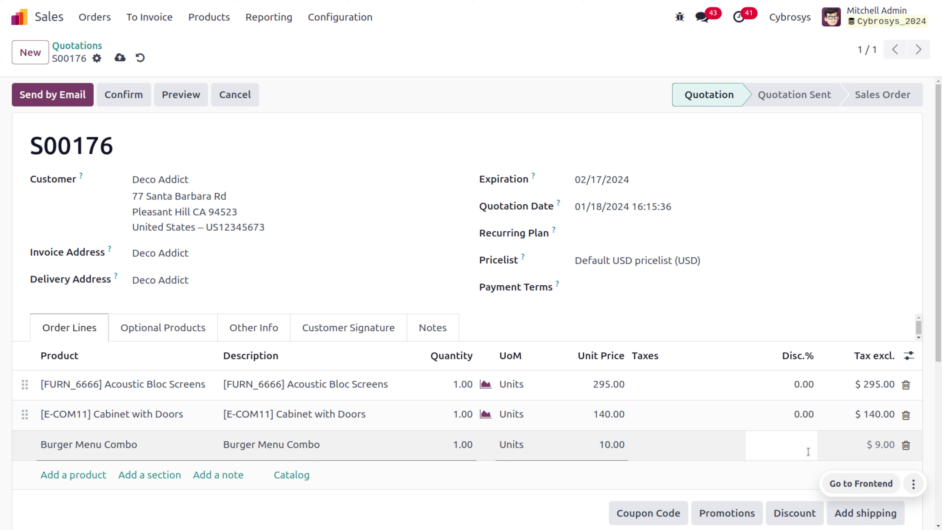
pyautogui.click(771, 482)
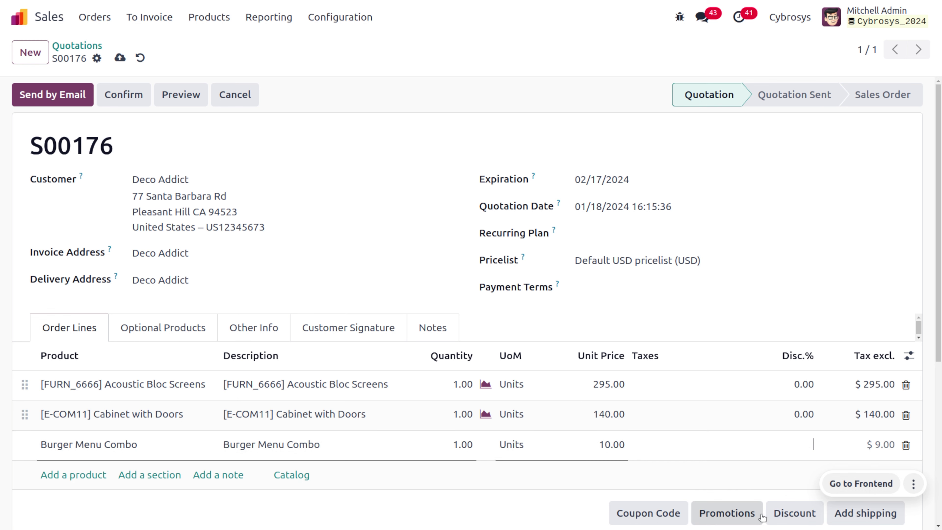
# Add a 10% Global Discount line of -44.50, bringing the total to $400.50.
pyautogui.click(777, 521)
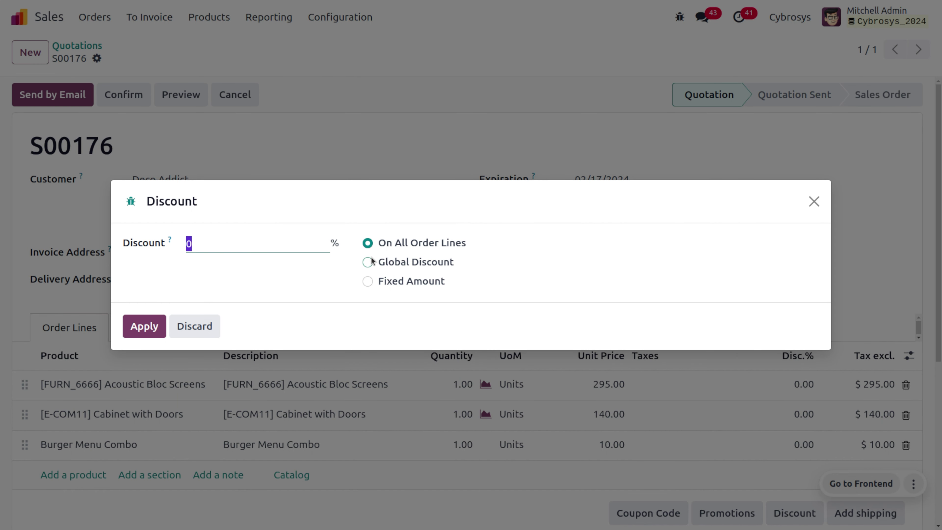
pyautogui.click(369, 263)
pyautogui.click(250, 246)
pyautogui.write('10')
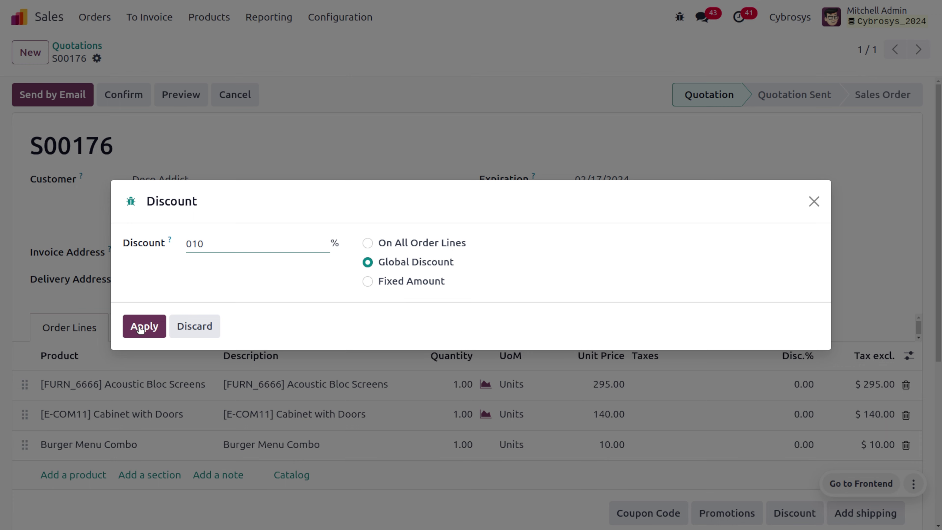
pyautogui.click(141, 329)
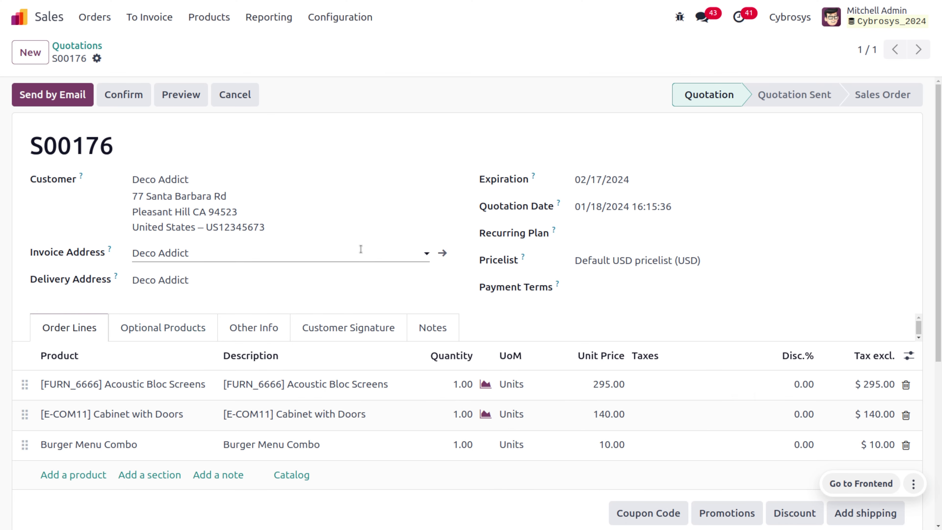
pyautogui.scroll(-5, 505, 241)
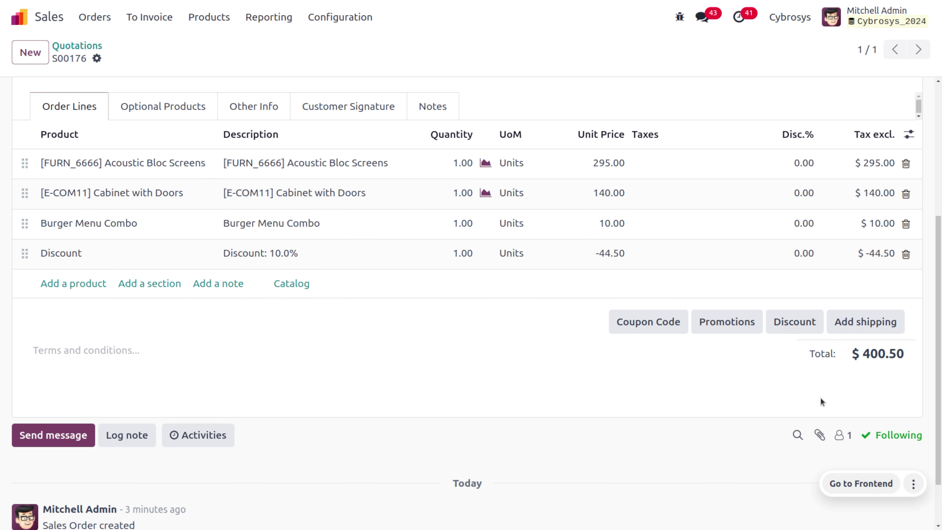
# Delete the Discount line, re-apply a 10% Global Discount, then delete that line again.
pyautogui.click(907, 254)
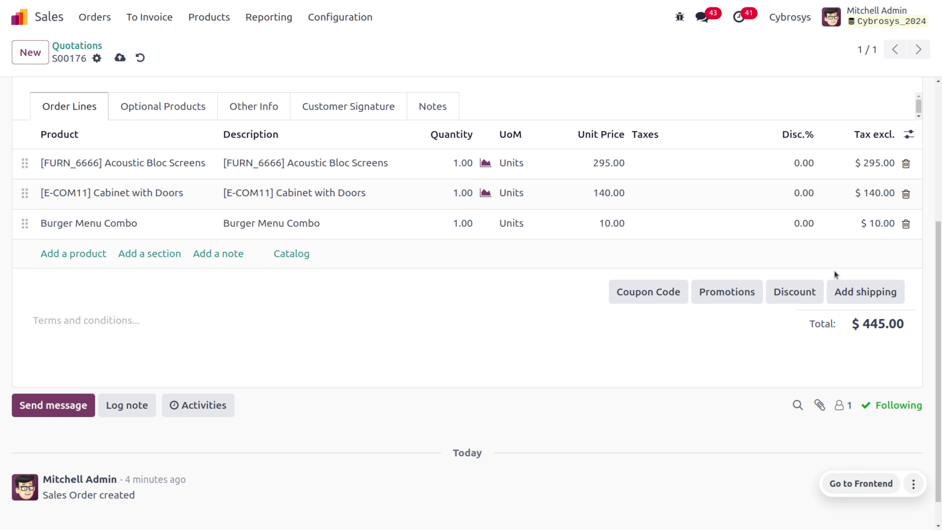
pyautogui.click(794, 293)
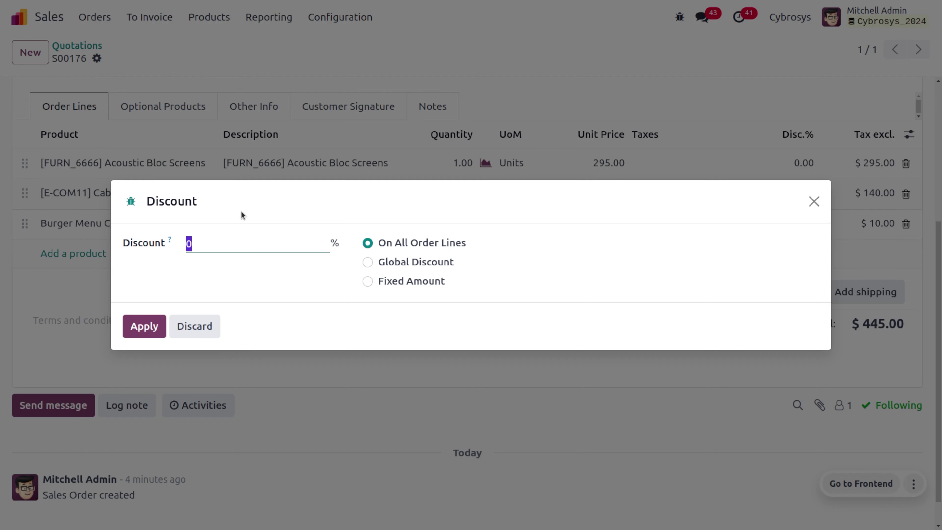
pyautogui.press('BackSpace')
pyautogui.write('10')
pyautogui.click(367, 263)
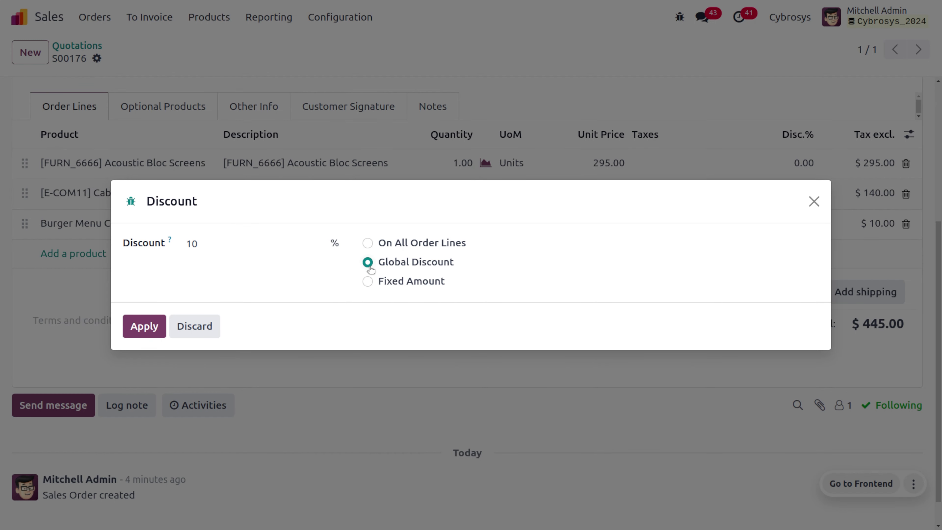
pyautogui.click(142, 328)
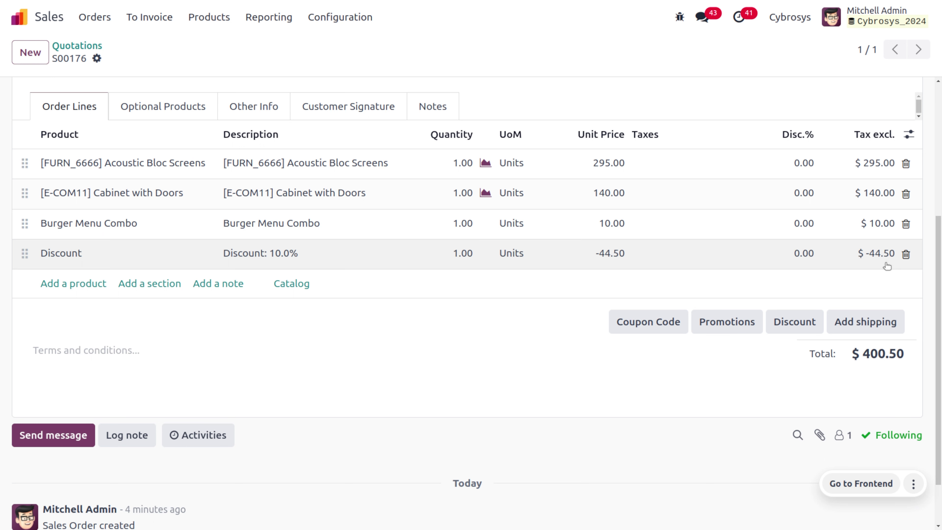
pyautogui.click(905, 255)
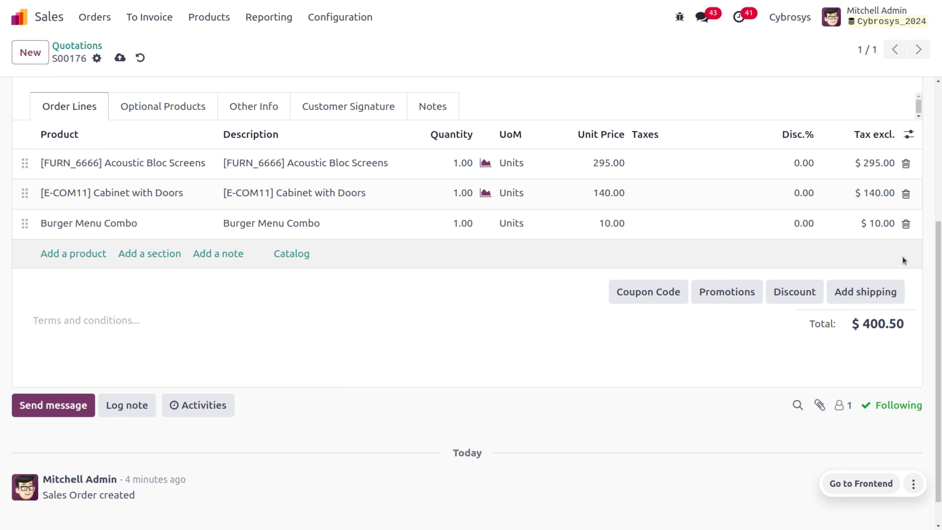
# Add a $100 Fixed Amount Discount line of -100.00, bringing the total to $345.00.
pyautogui.click(777, 296)
pyautogui.click(381, 289)
pyautogui.click(249, 244)
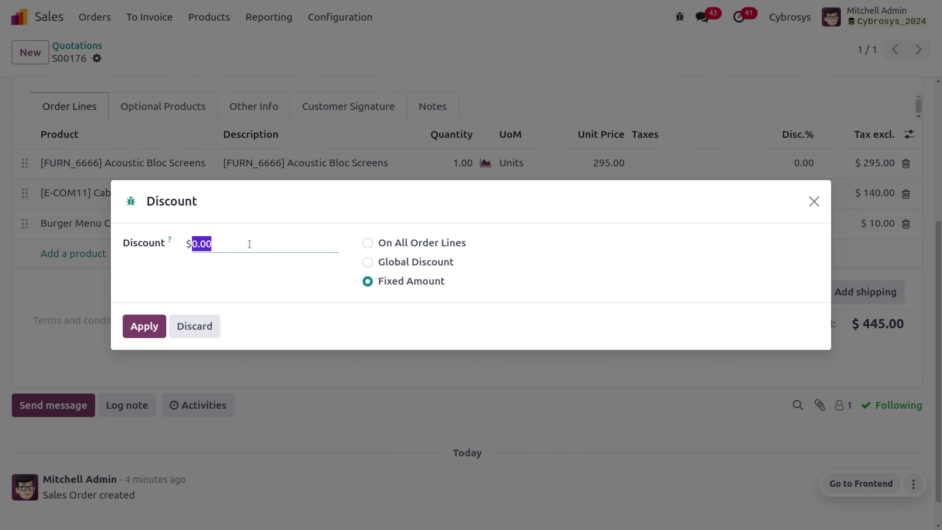
pyautogui.press('BackSpace')
pyautogui.write('100')
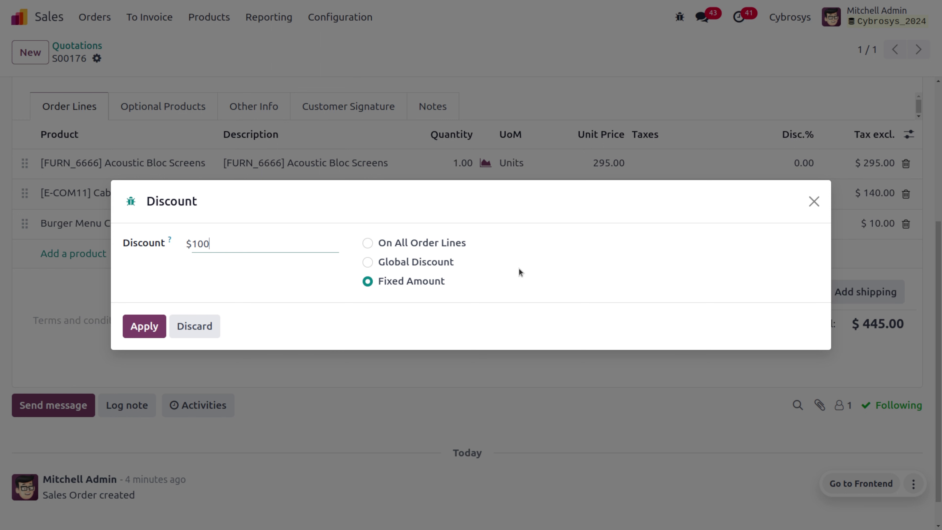
pyautogui.click(144, 325)
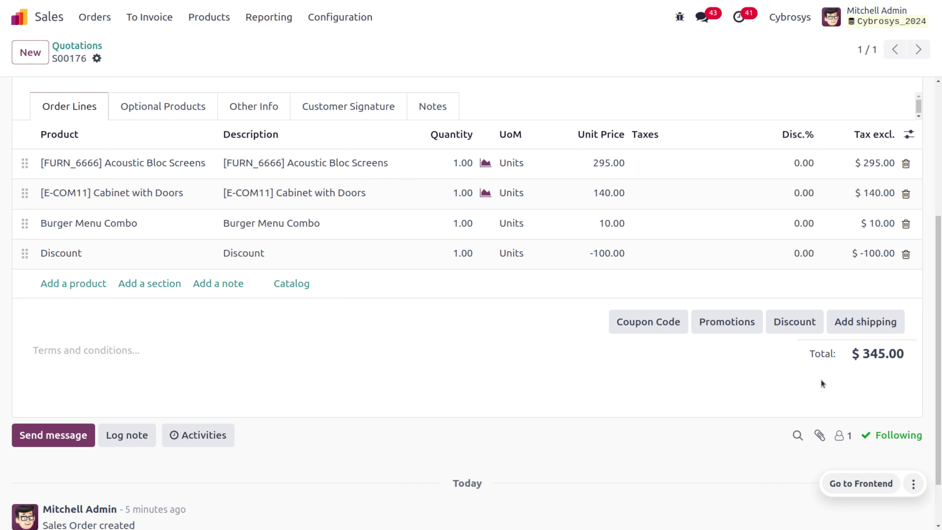
pyautogui.scroll(5, 624, 270)
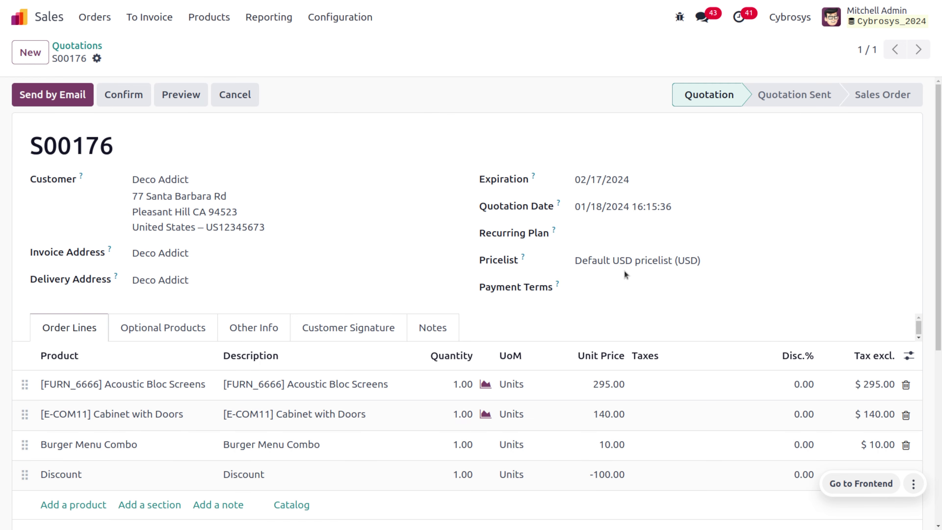
# Confirm S00176 as a sales order and validate its delivery Cybro/OUT/00021.
pyautogui.click(123, 98)
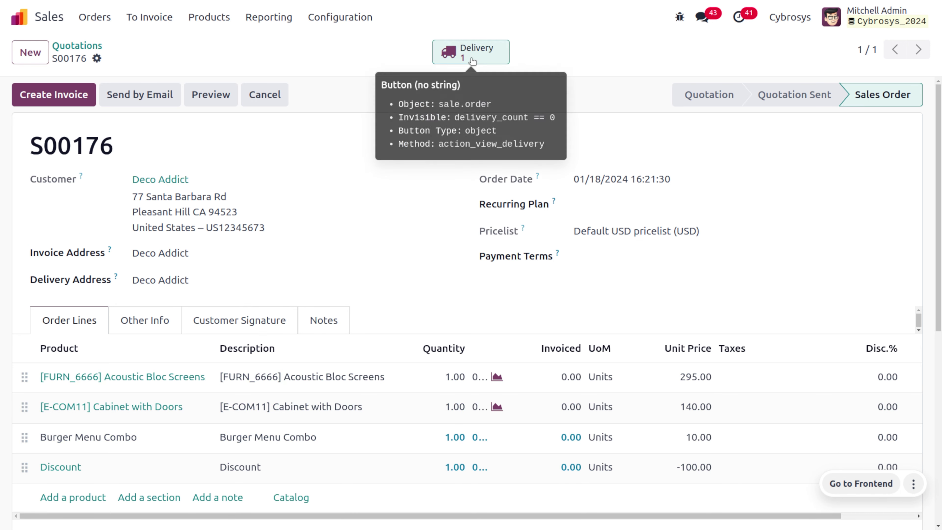
pyautogui.click(468, 61)
pyautogui.click(47, 90)
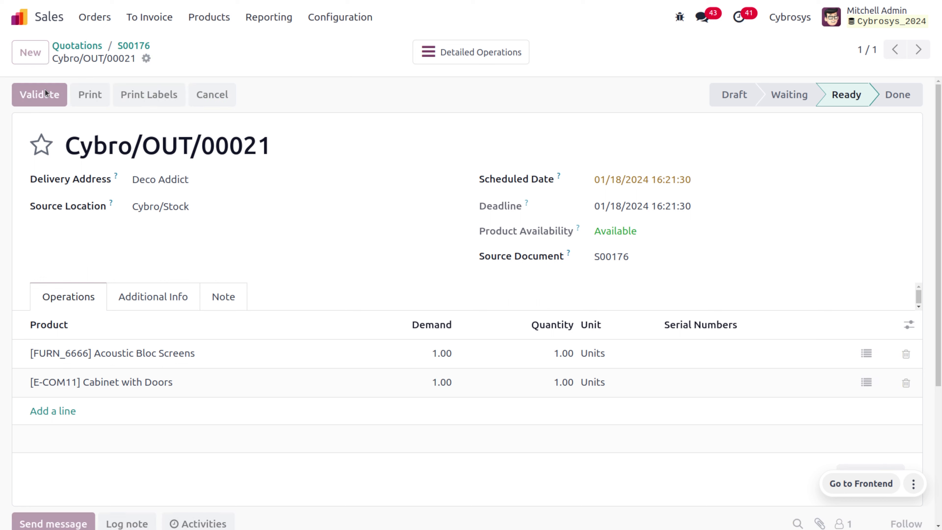